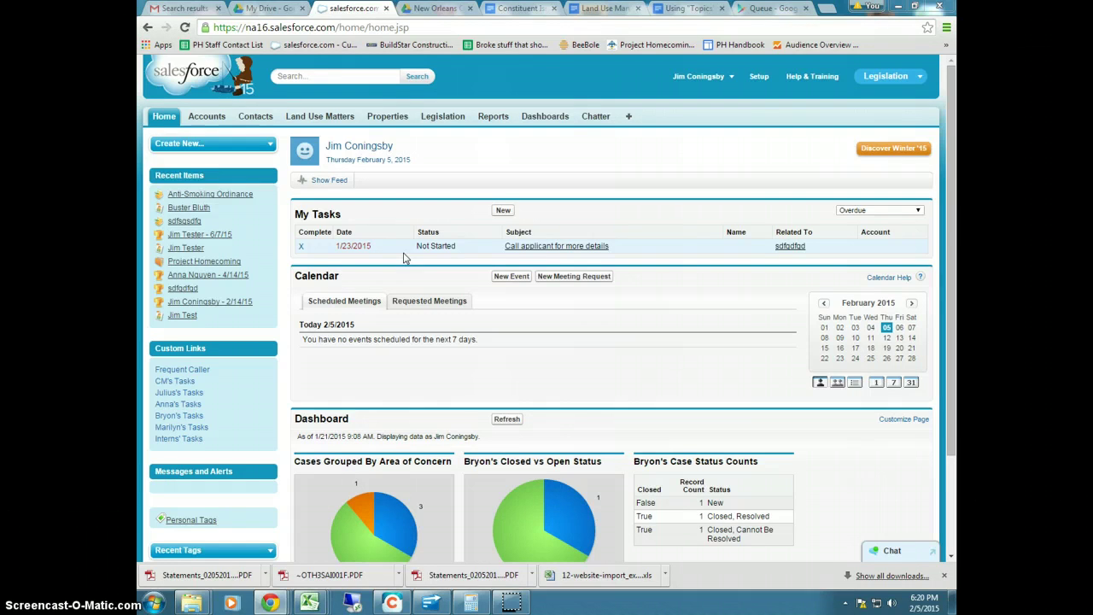
left_click(394, 256)
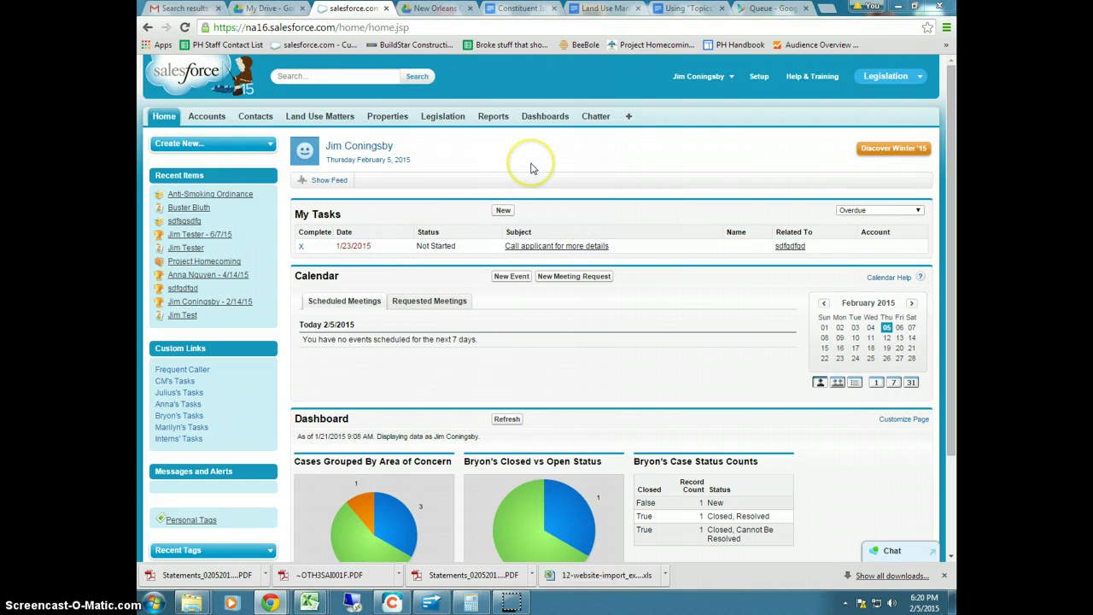
left_click(888, 79)
left_click(889, 79)
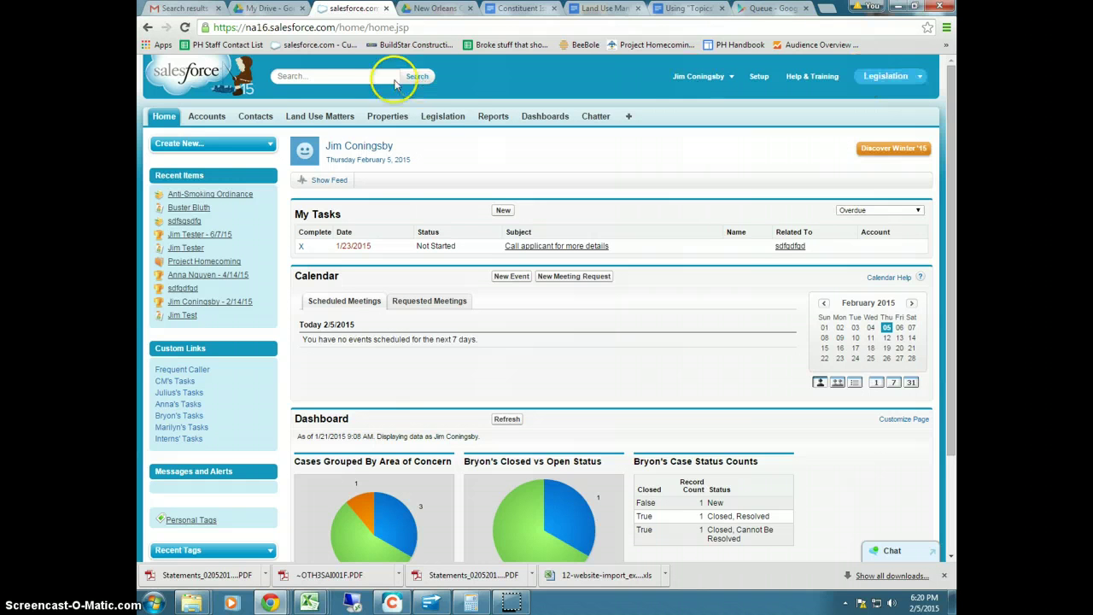
- Start a new legislation record and name it Anti-Smoking Ordinance
left_click(445, 120)
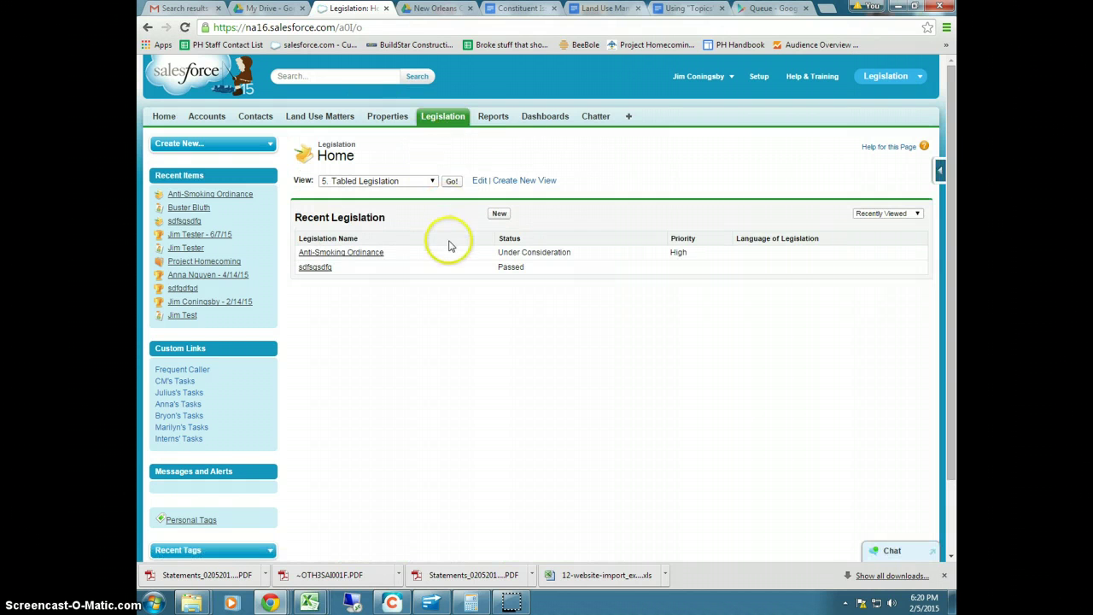
left_click(499, 215)
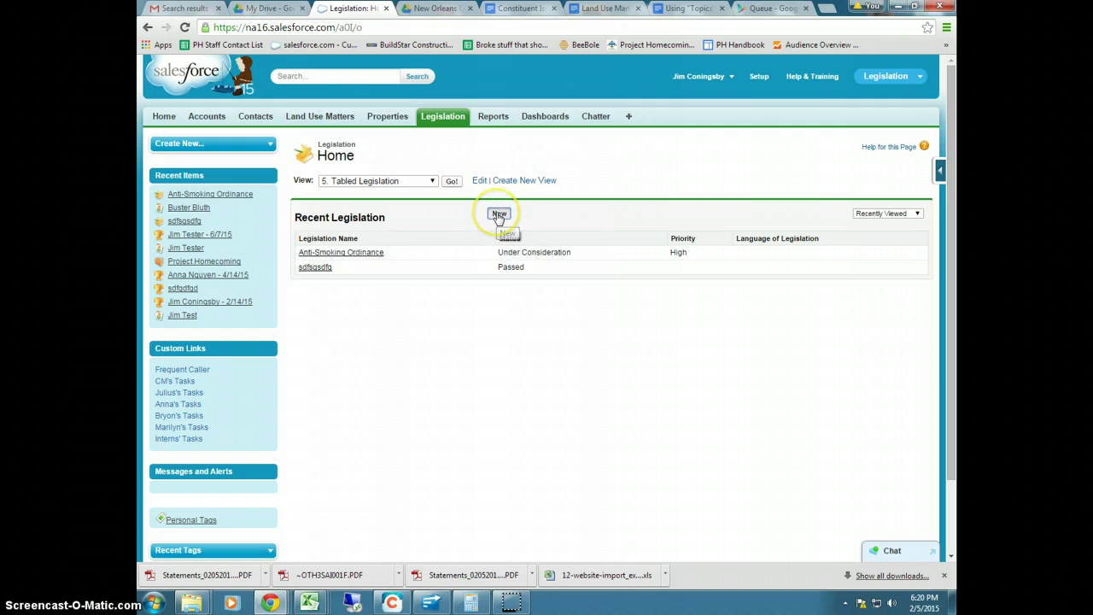
left_click(420, 229)
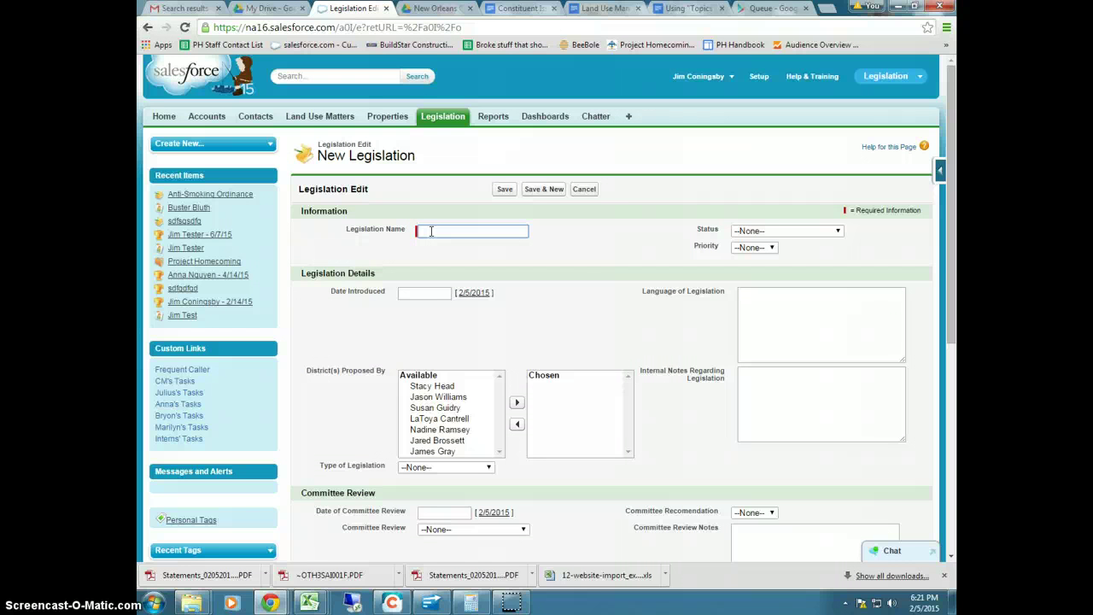
left_click(431, 231)
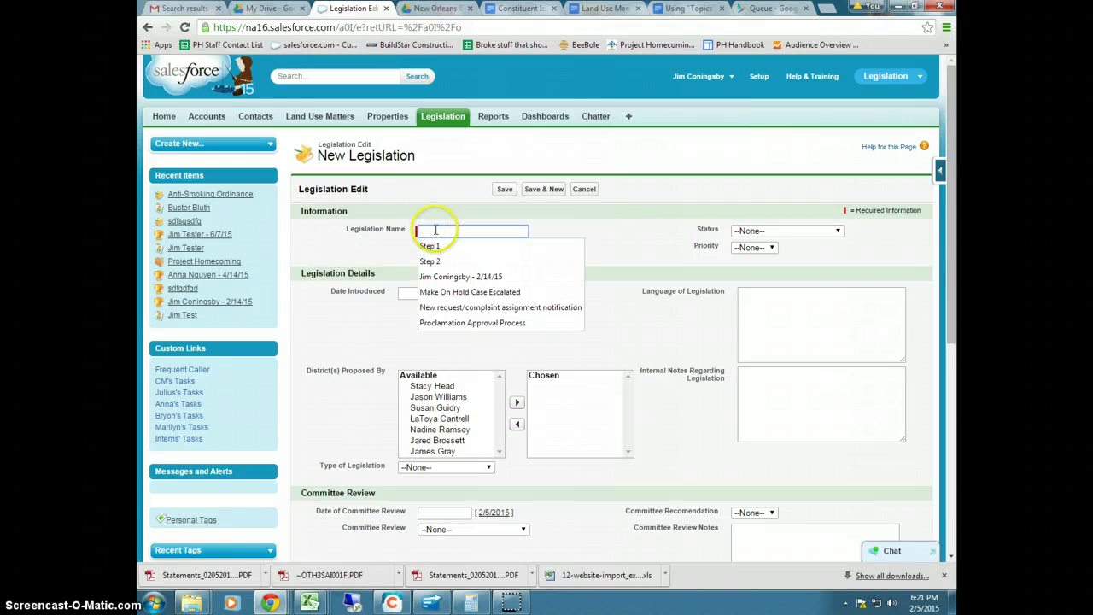
type("Antis")
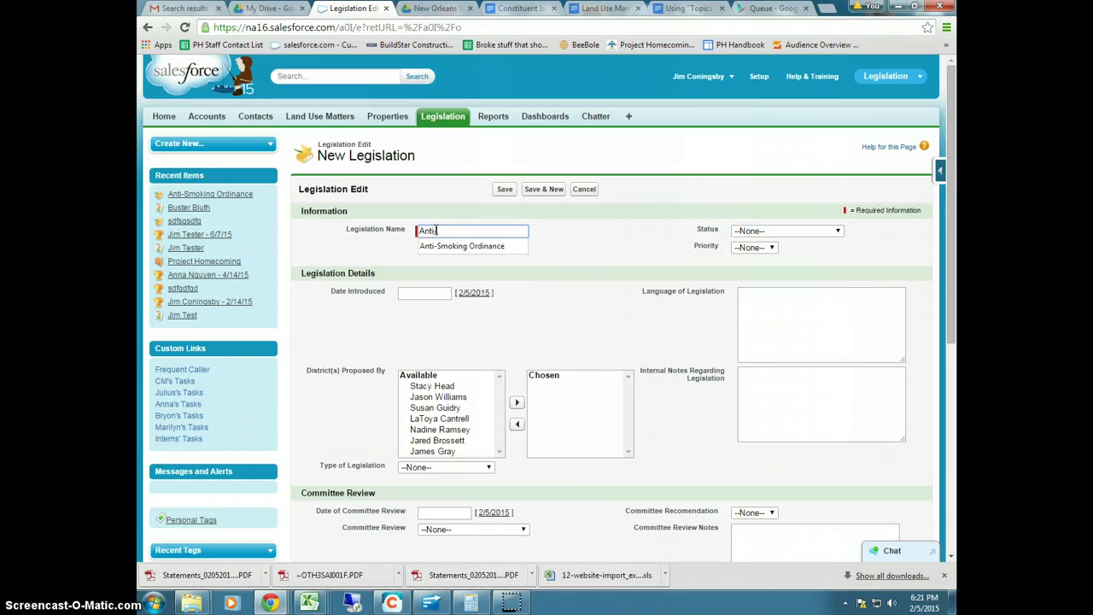
left_click(486, 246)
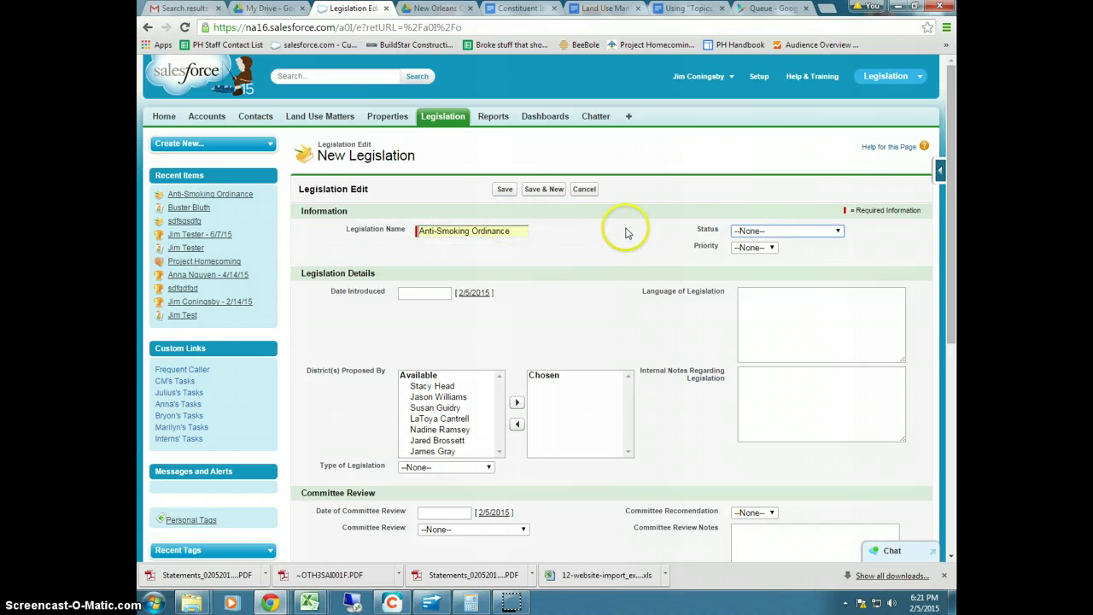
- Set the legislation's status to Under Consideration and its priority to High
left_click(742, 231)
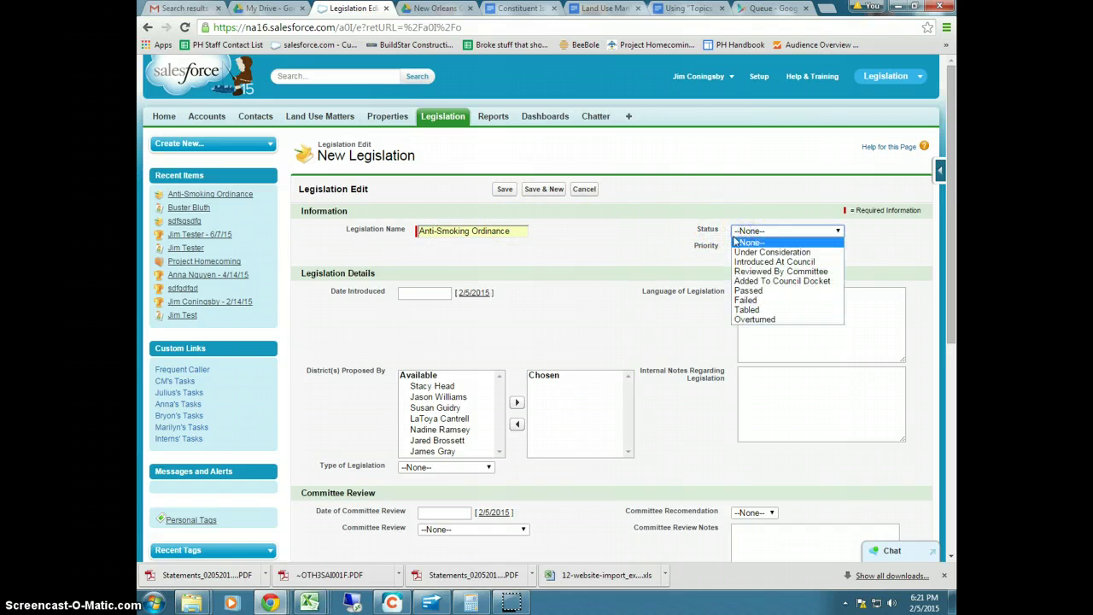
left_click(733, 240)
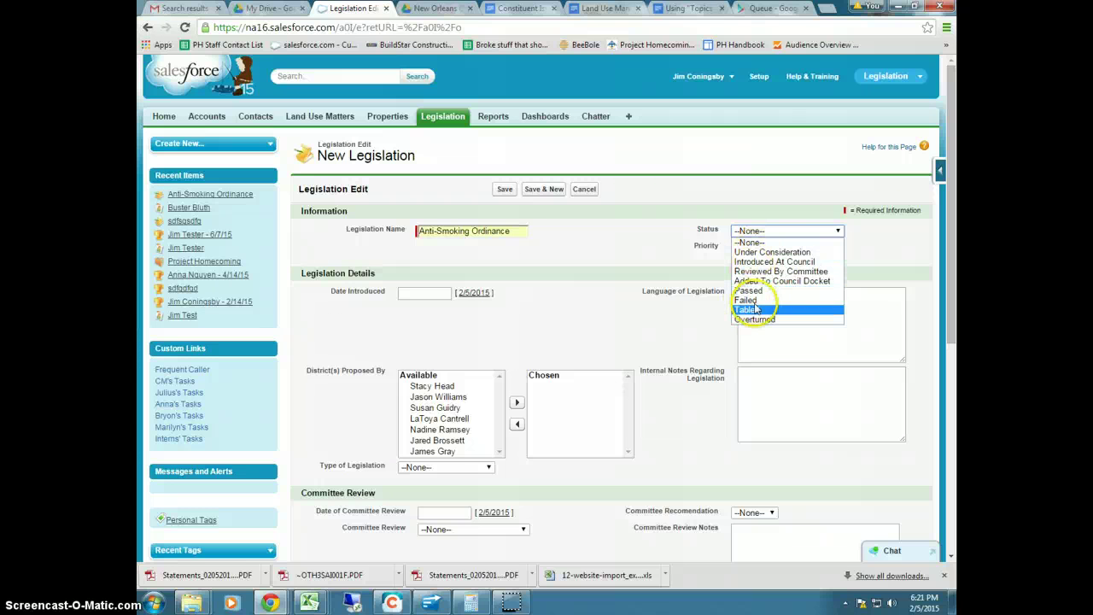
left_click(757, 254)
left_click(754, 250)
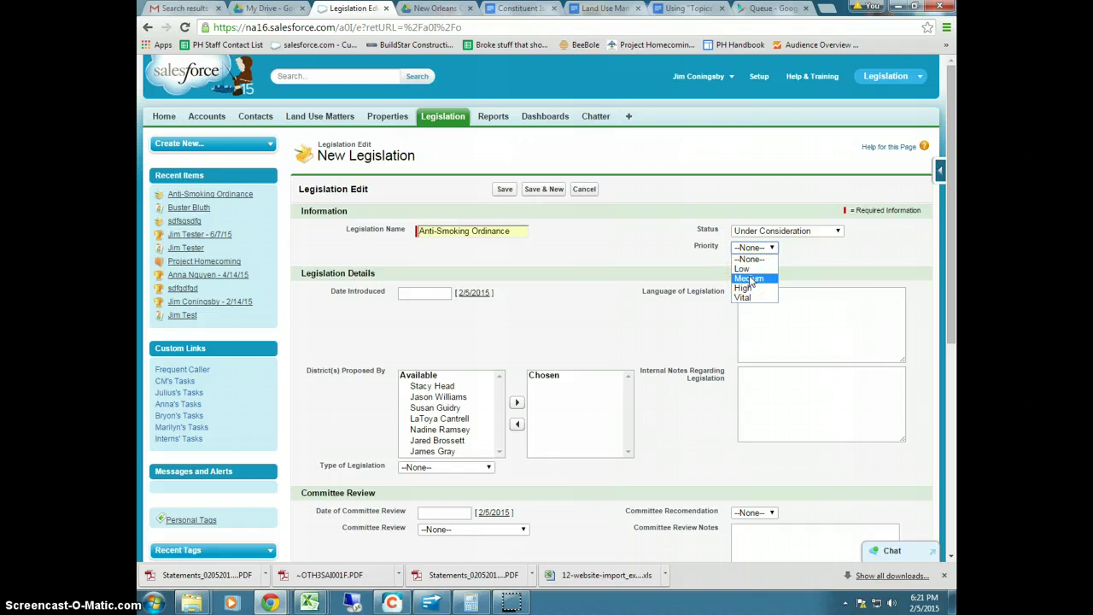
left_click(749, 285)
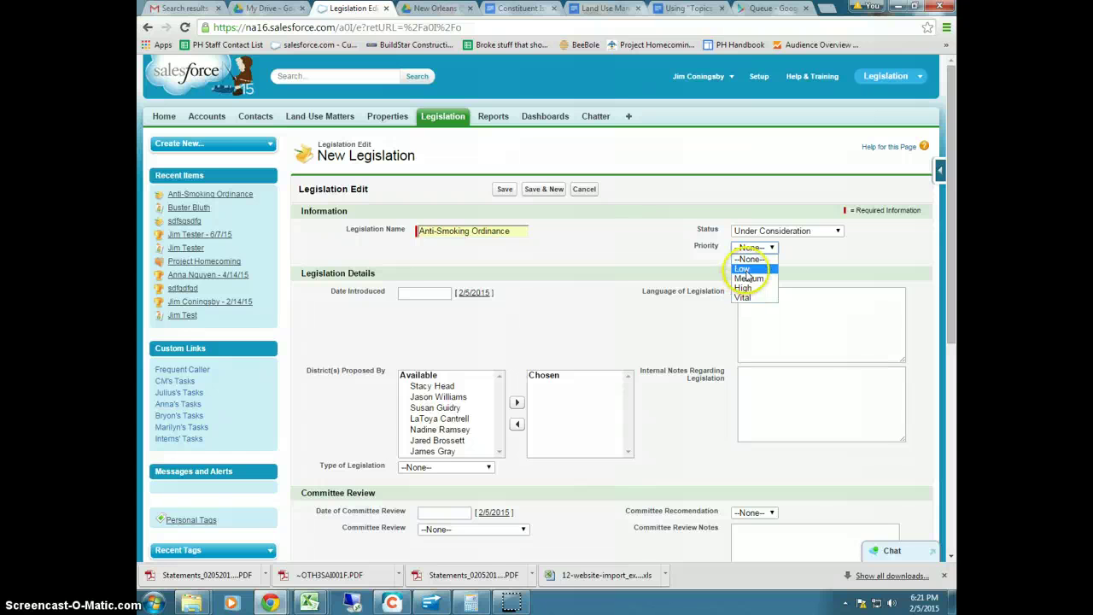
left_click(744, 289)
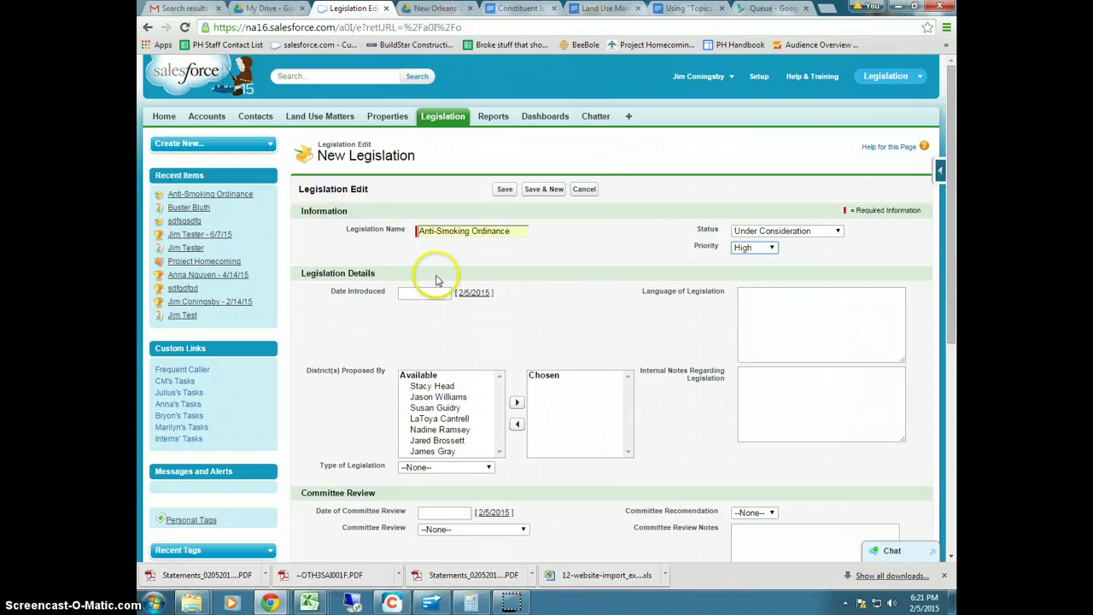
- Add LaToya Cantrell to the chosen districts that proposed the legislation
left_click(410, 290)
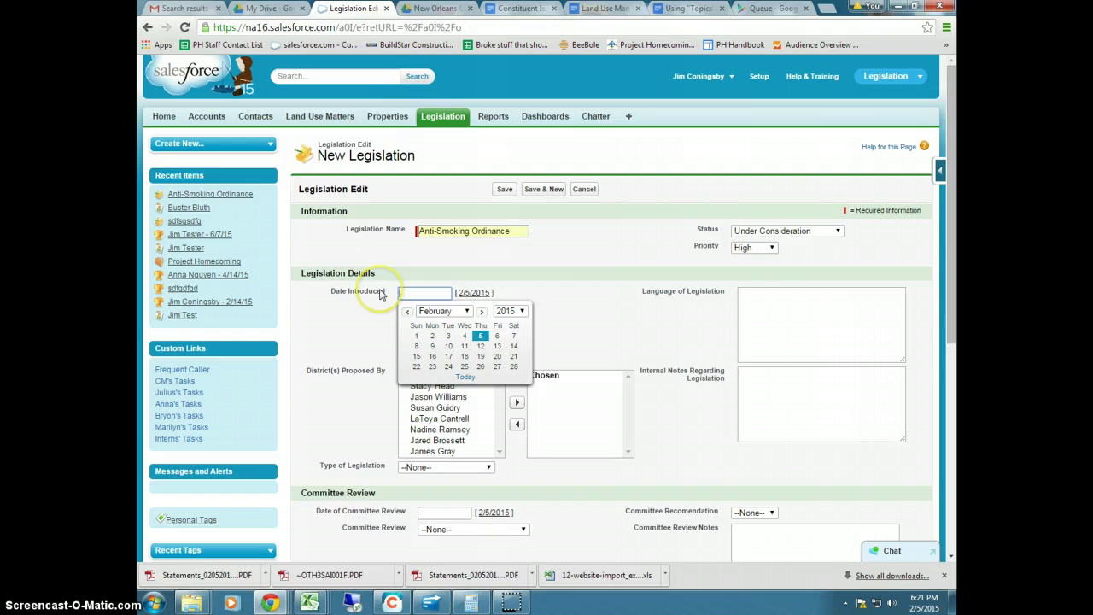
left_click(376, 316)
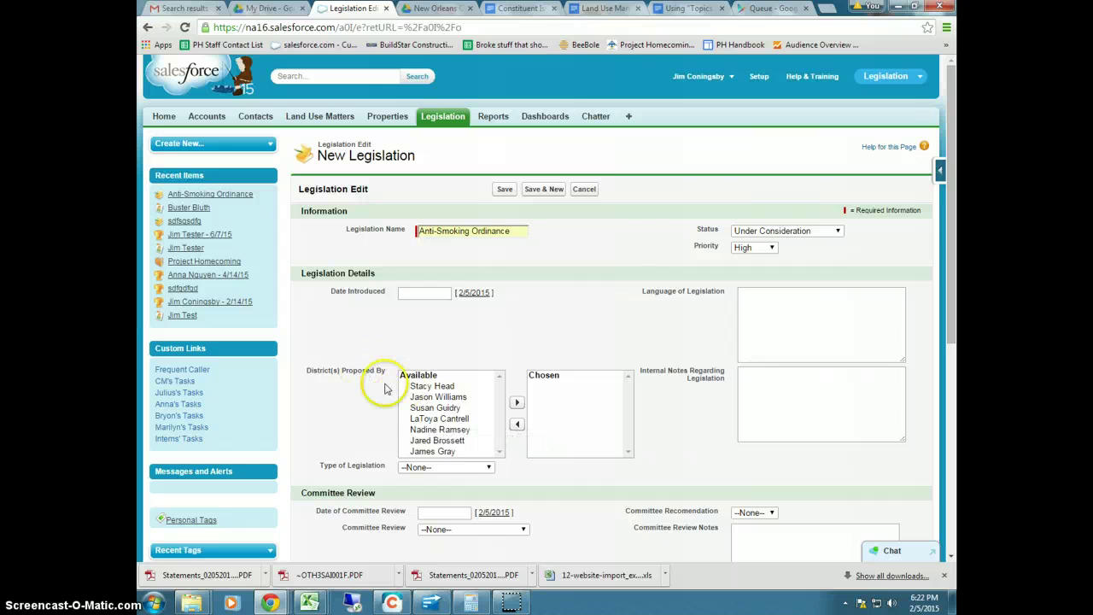
left_click(431, 419)
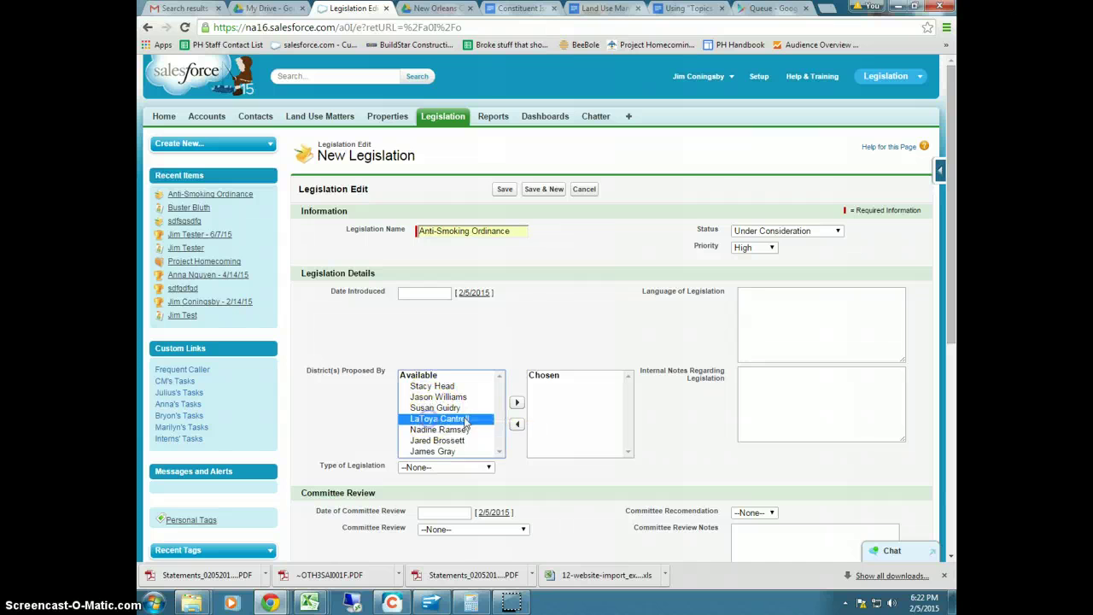
left_click(518, 403)
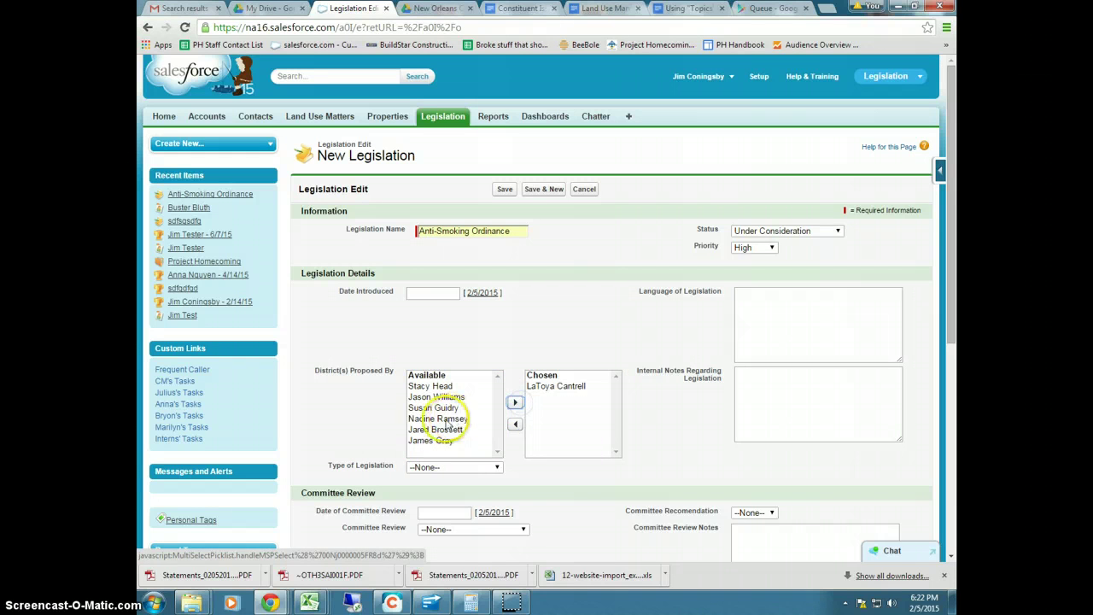
left_click(448, 418)
left_click(515, 404)
left_click(554, 397)
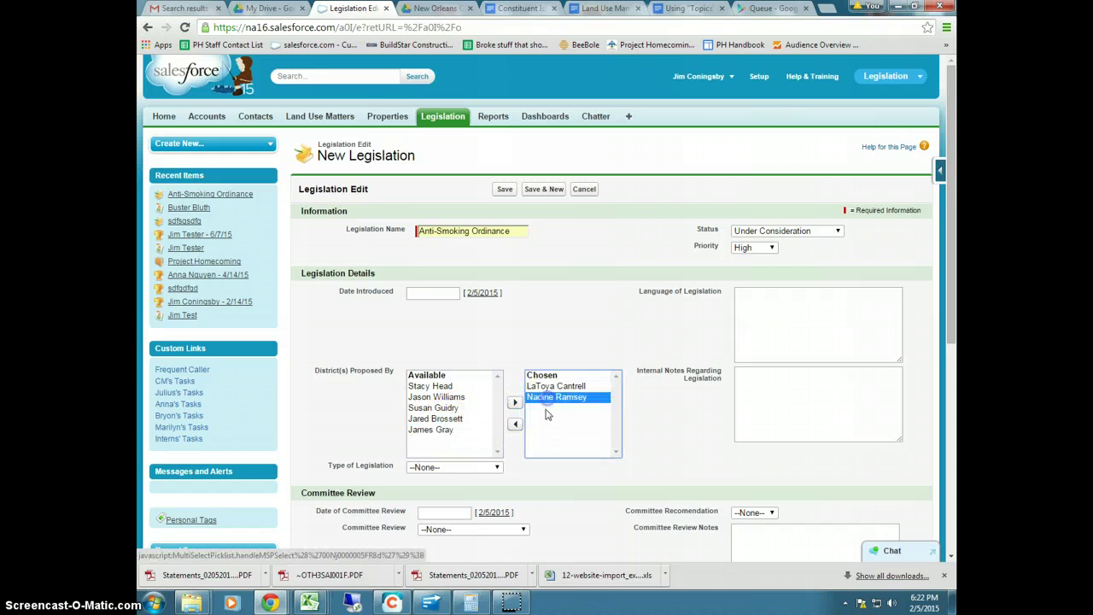
left_click(513, 426)
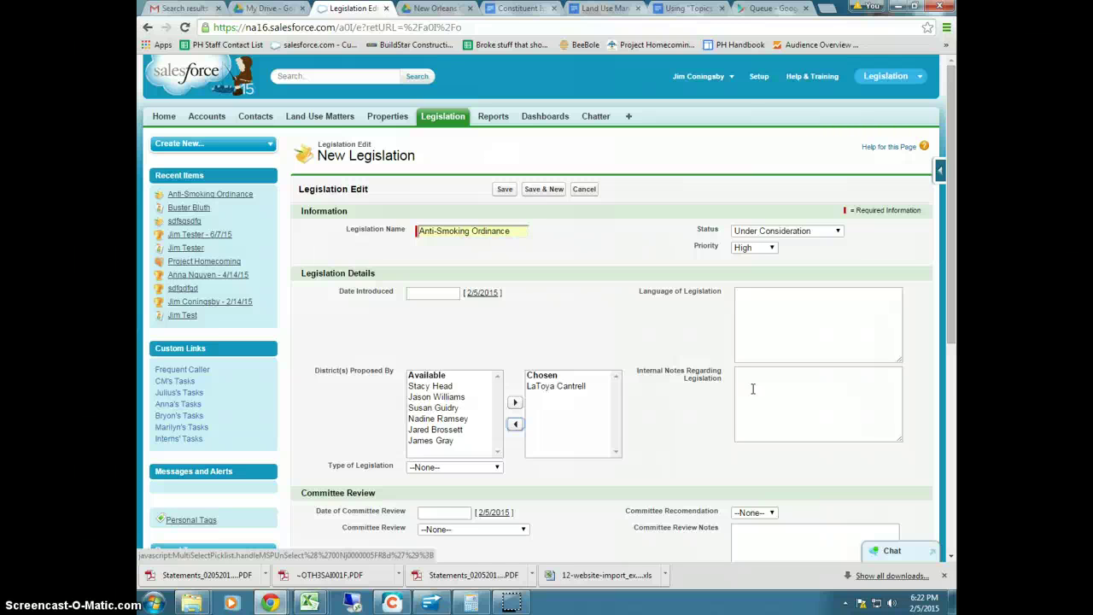
- Set the type of legislation to Ordinance
scroll(752, 388, "down", 1)
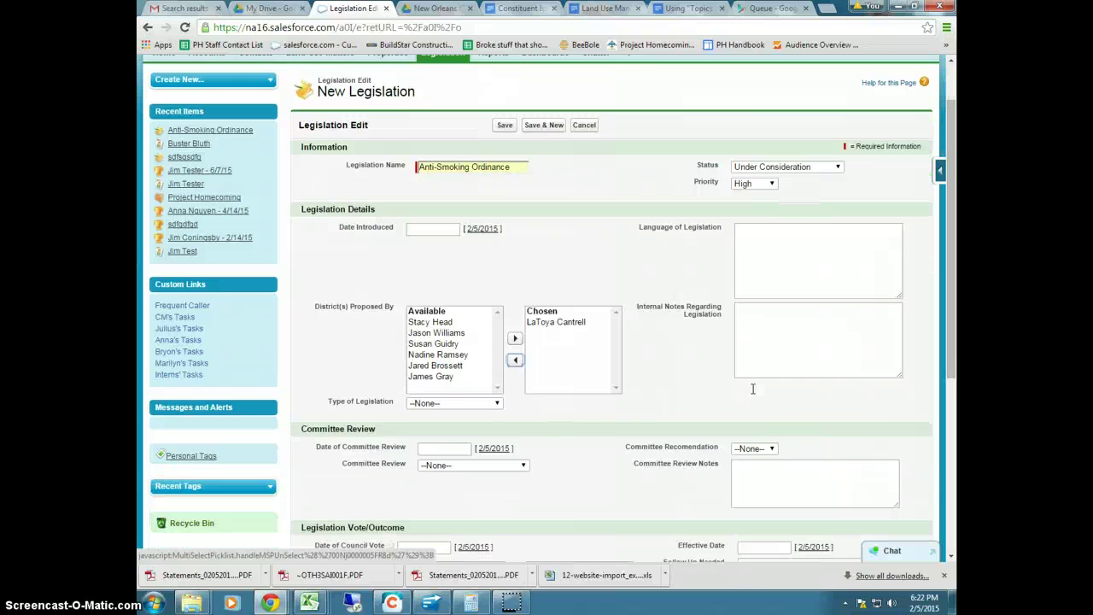
left_click(438, 404)
left_click(428, 422)
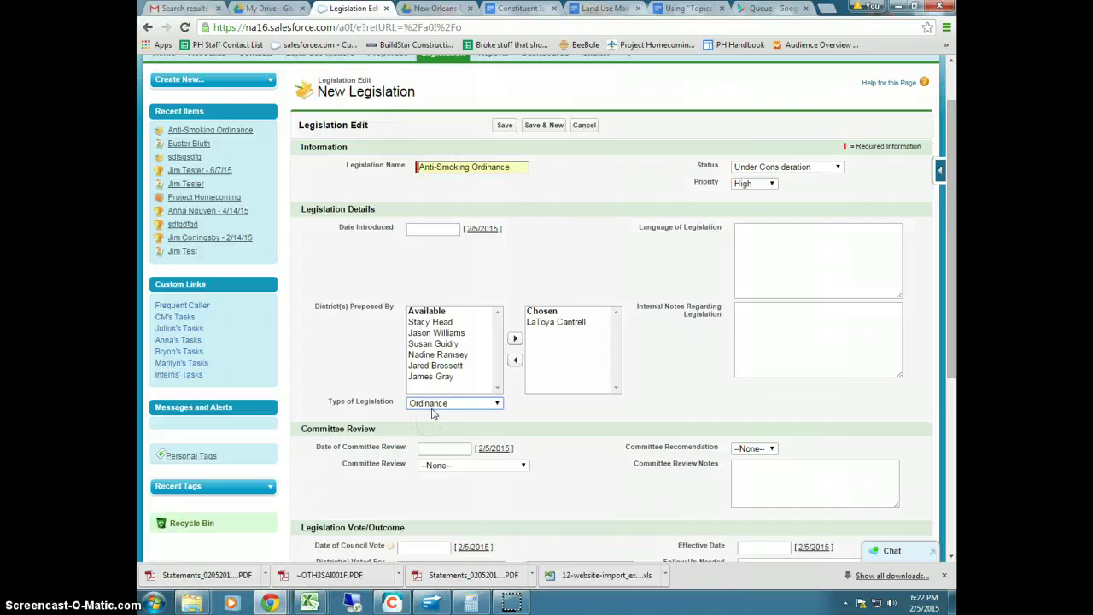
left_click(432, 406)
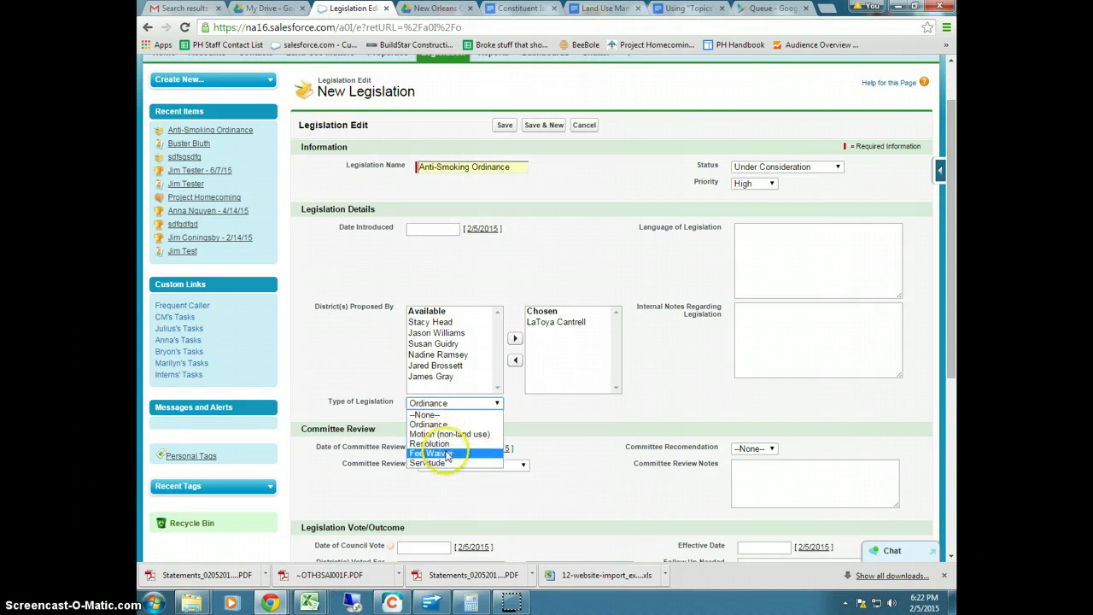
left_click(442, 425)
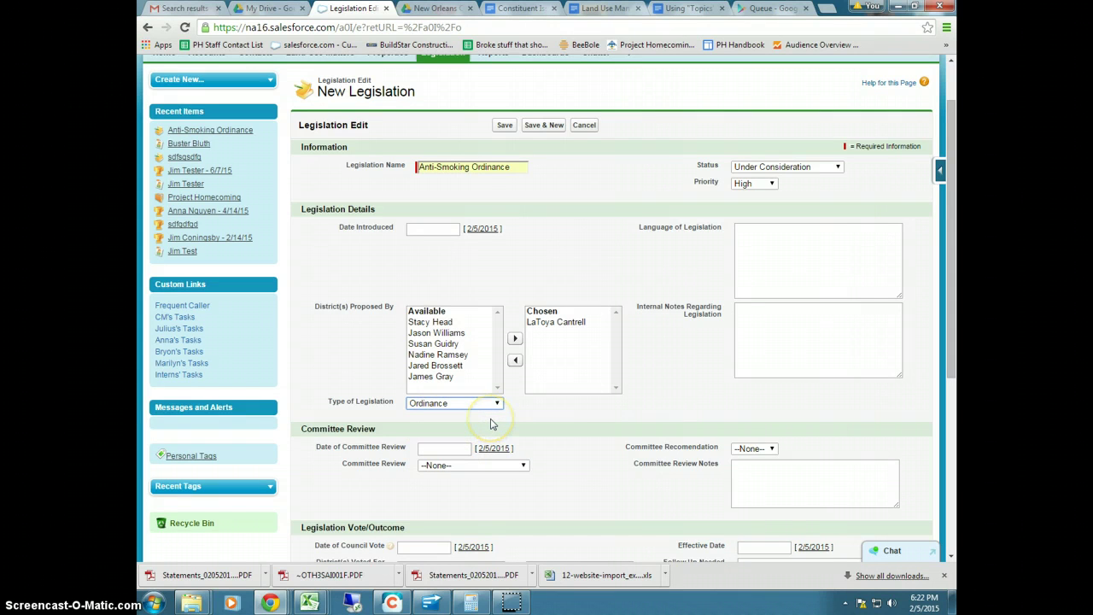
- Review the Committee Review and Legislation Vote/Outcome sections of the form and the status field
scroll(491, 424, "down", 3)
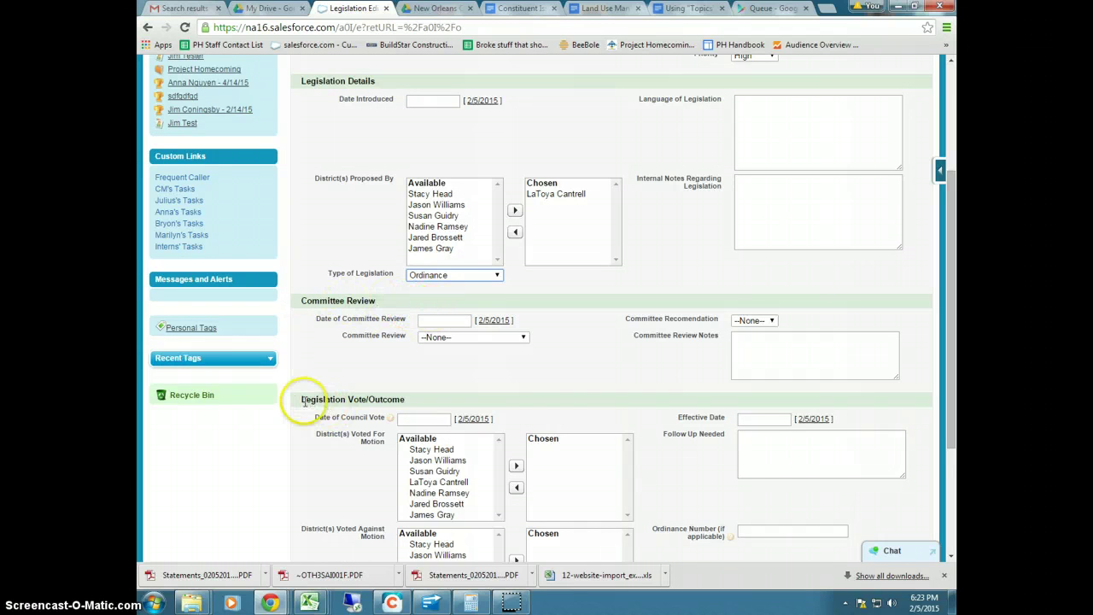
left_click_drag(311, 399, 415, 399)
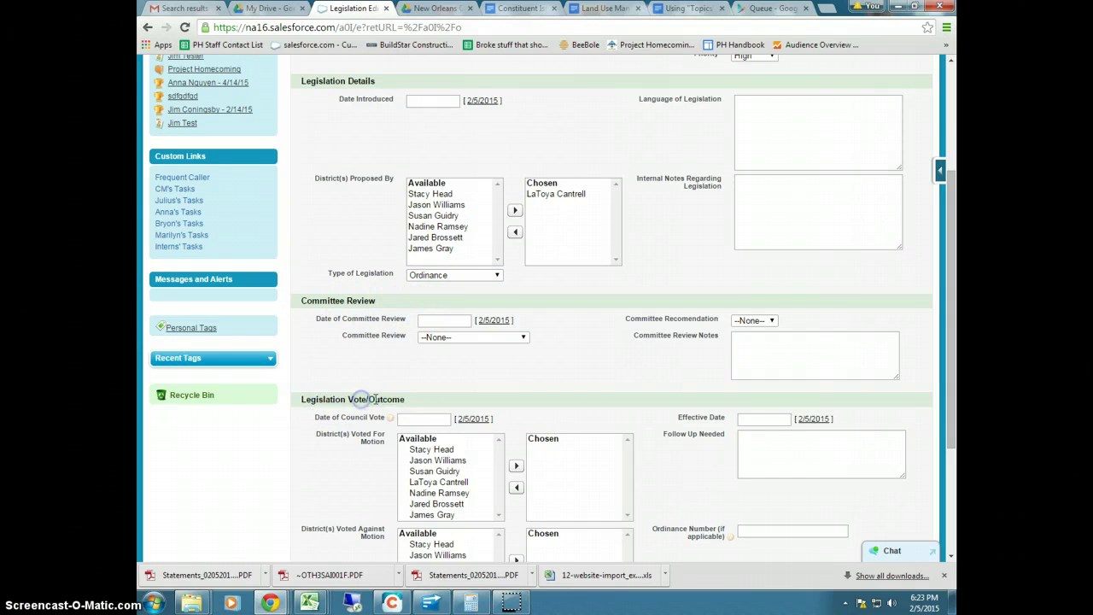
left_click(461, 389)
scroll(462, 390, "down", 1)
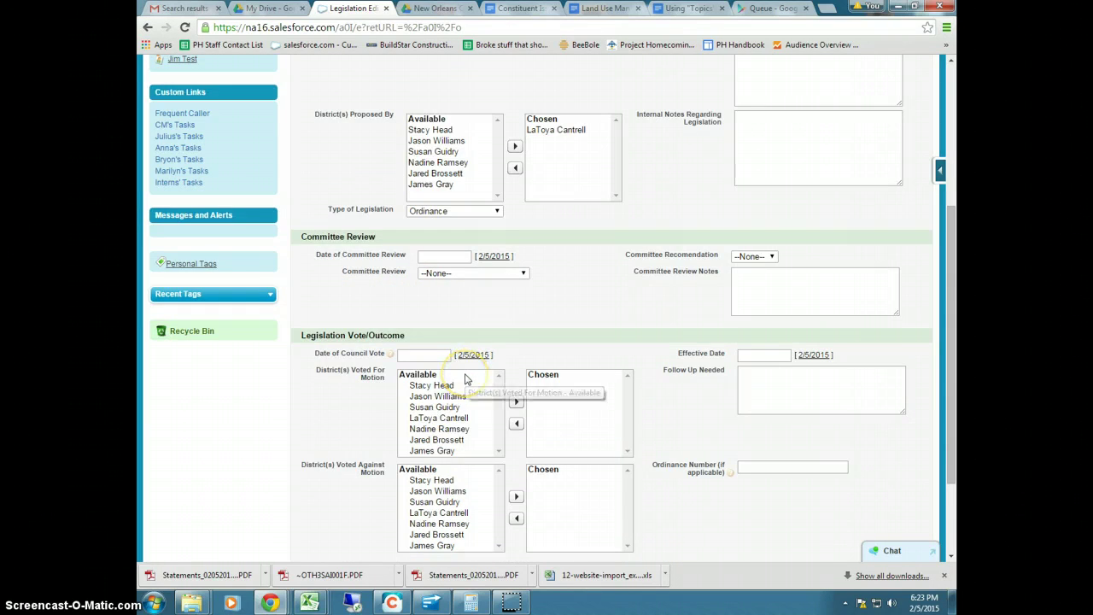
scroll(462, 389, "up", 2)
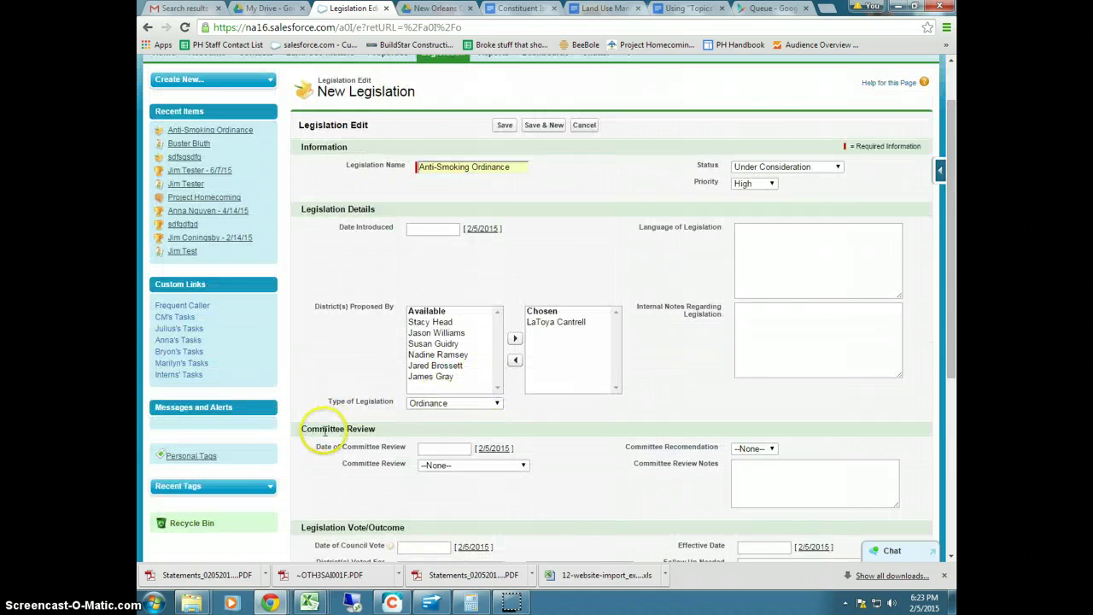
left_click(760, 167)
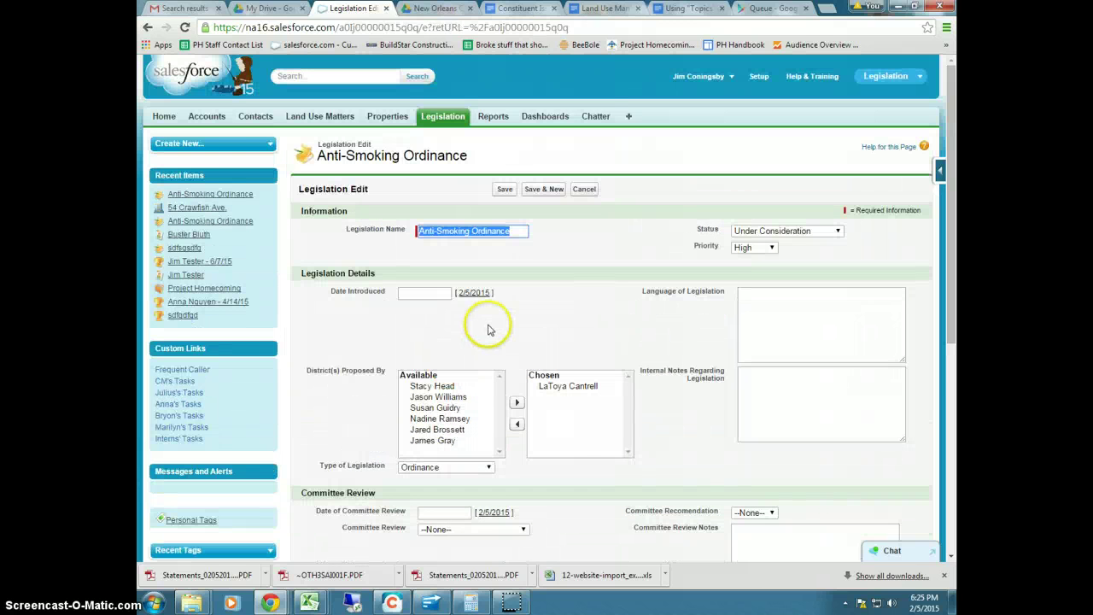
- Save the Anti-Smoking Ordinance legislation record
left_click(504, 189)
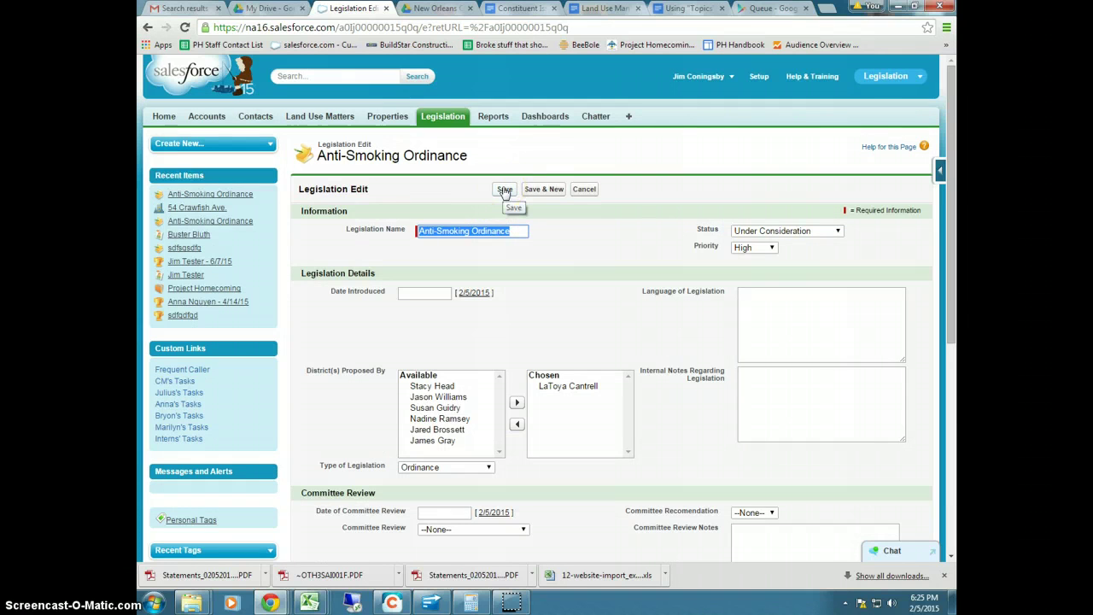
left_click(505, 193)
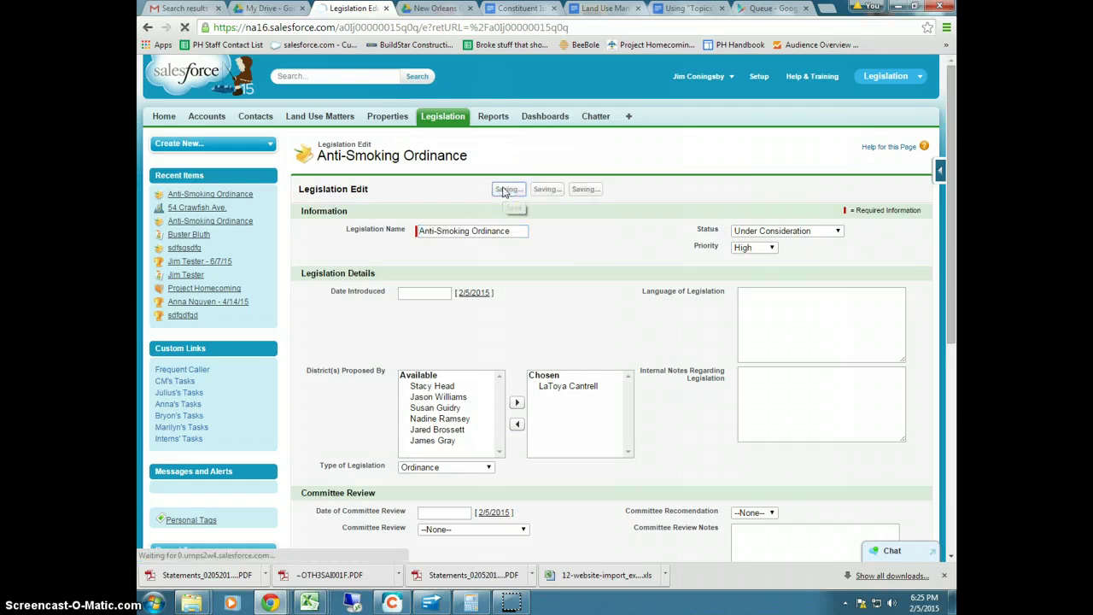